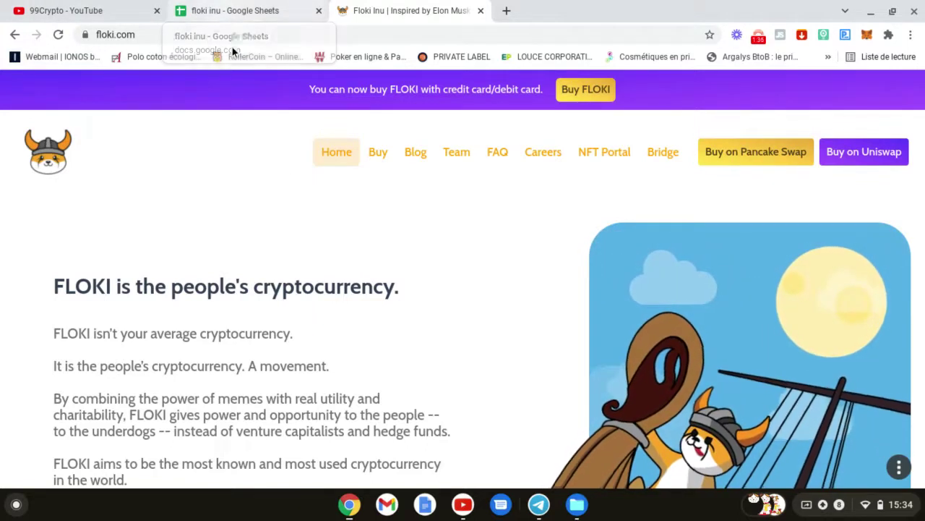
Switch to the floki inu spreadsheet and examine its input values, the 2021 and 2030 total investment, and the 2030 market cap.
scroll(343, 239, down, 2)
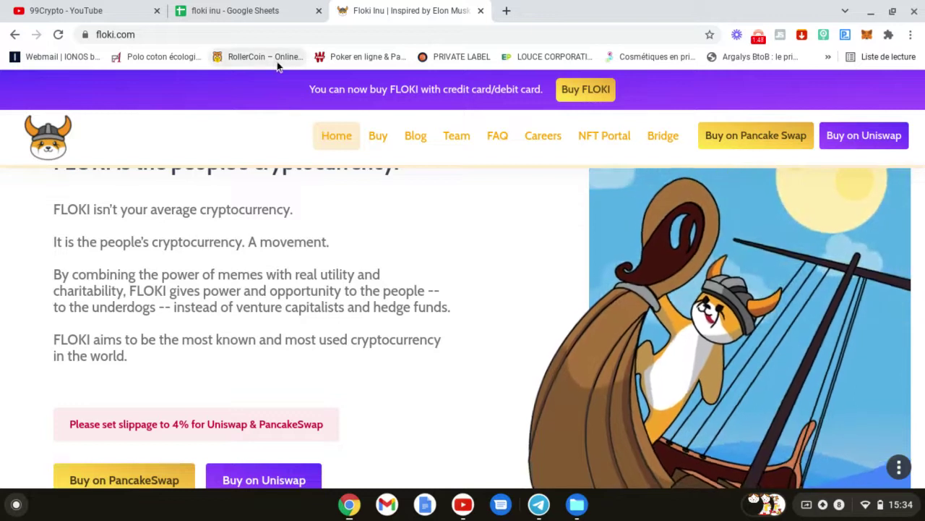
click(274, 10)
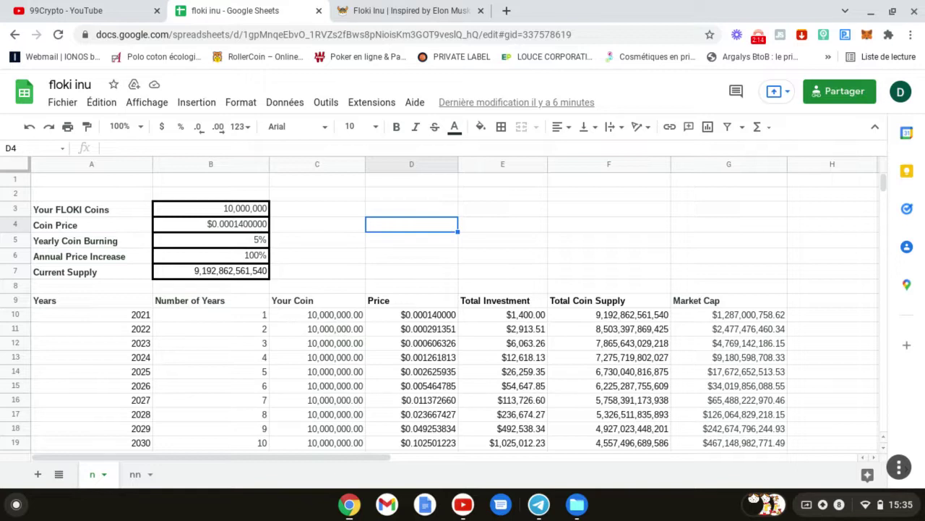
click(479, 312)
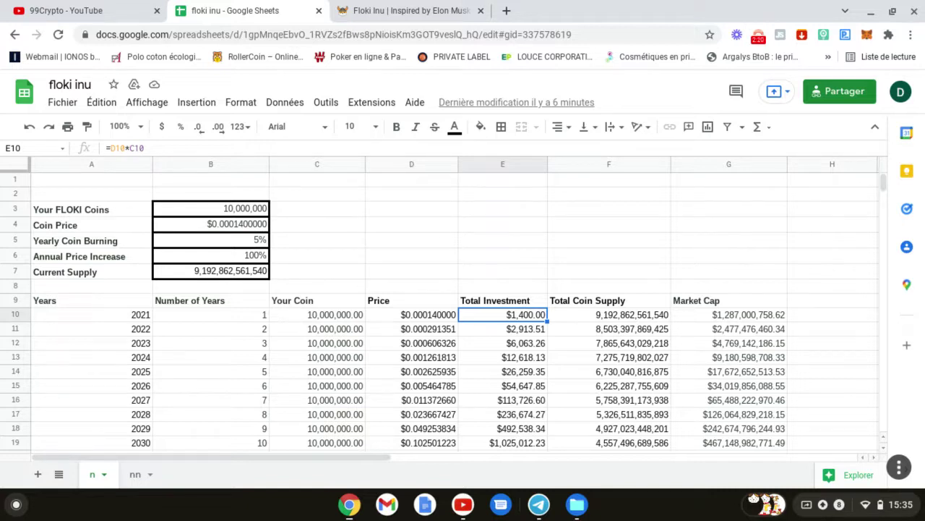
click(219, 209)
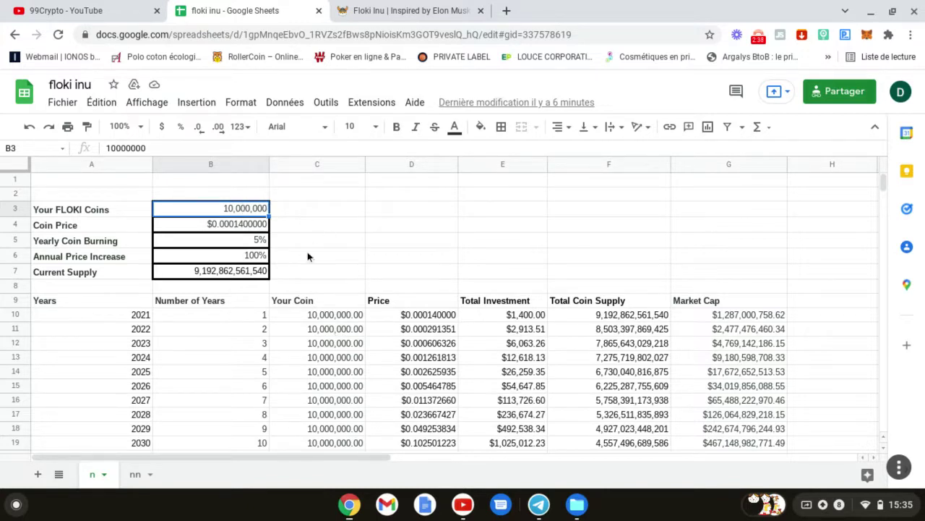
click(258, 243)
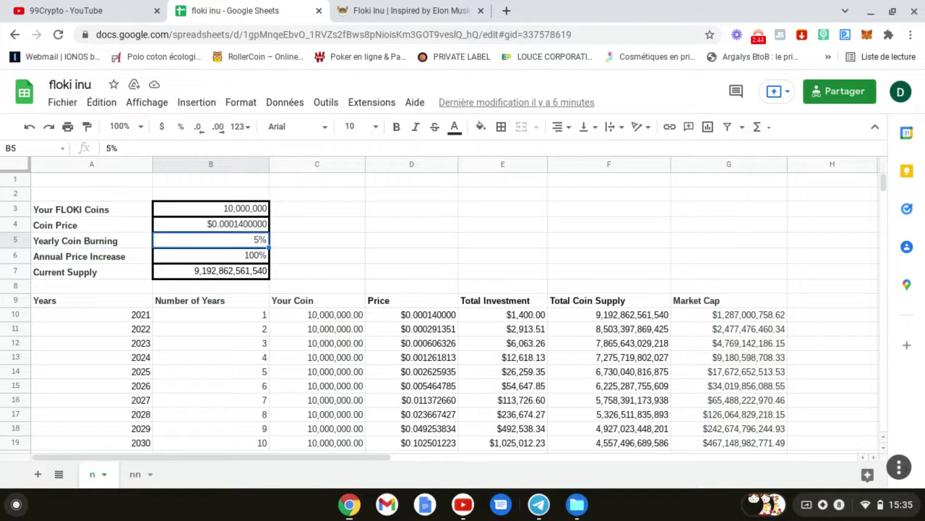
click(237, 258)
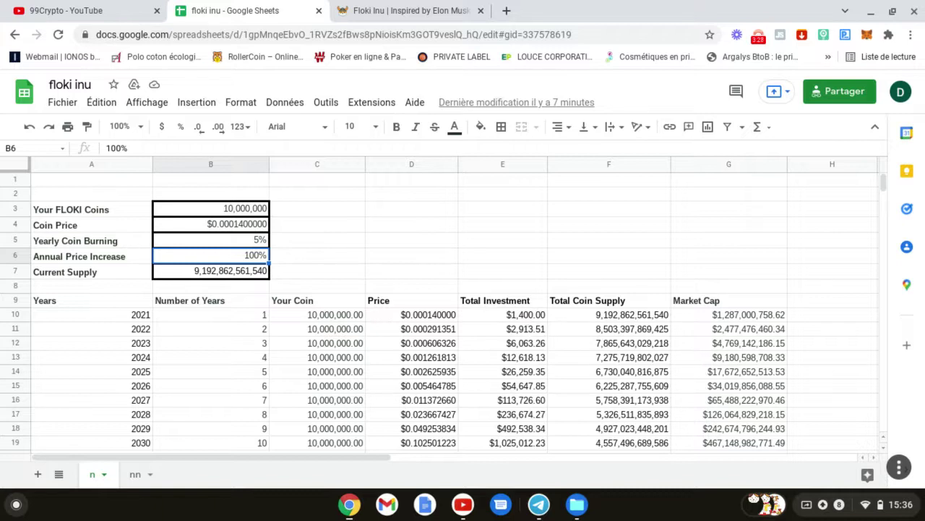
click(527, 318)
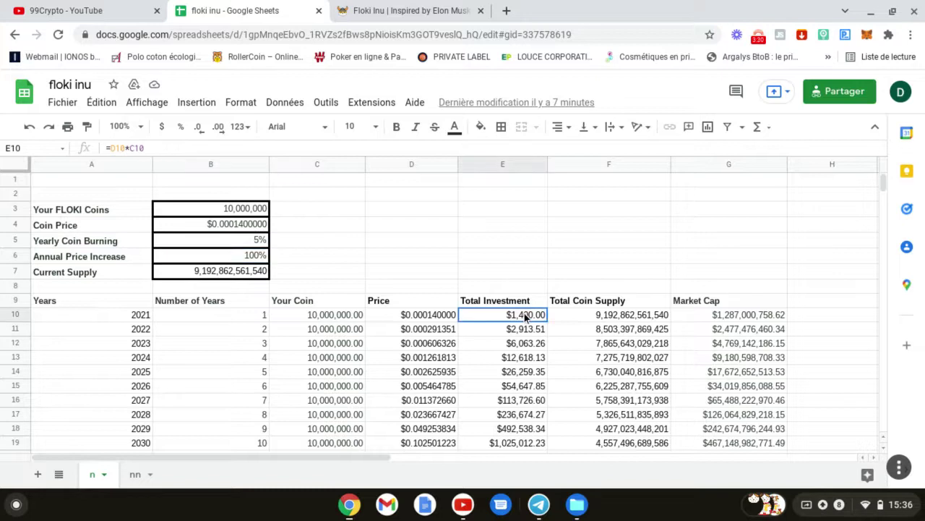
click(520, 443)
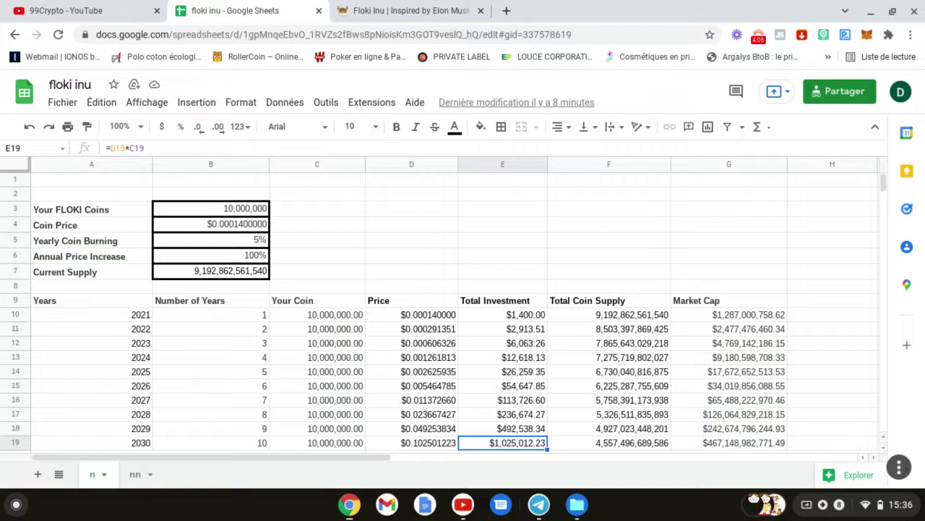
click(723, 446)
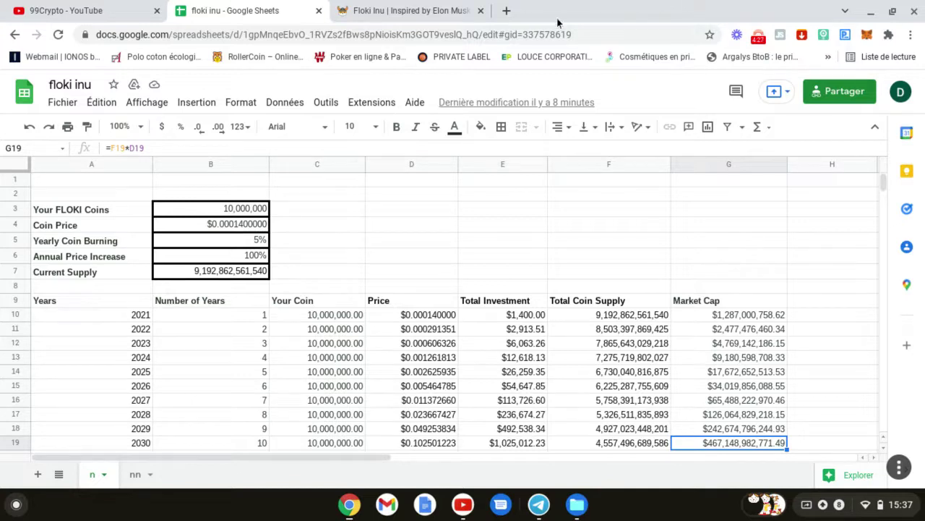
View the cryptocurrency ranking on CoinMarketCap in a new tab and return to the spreadsheet's 2030 total investment.
click(507, 10)
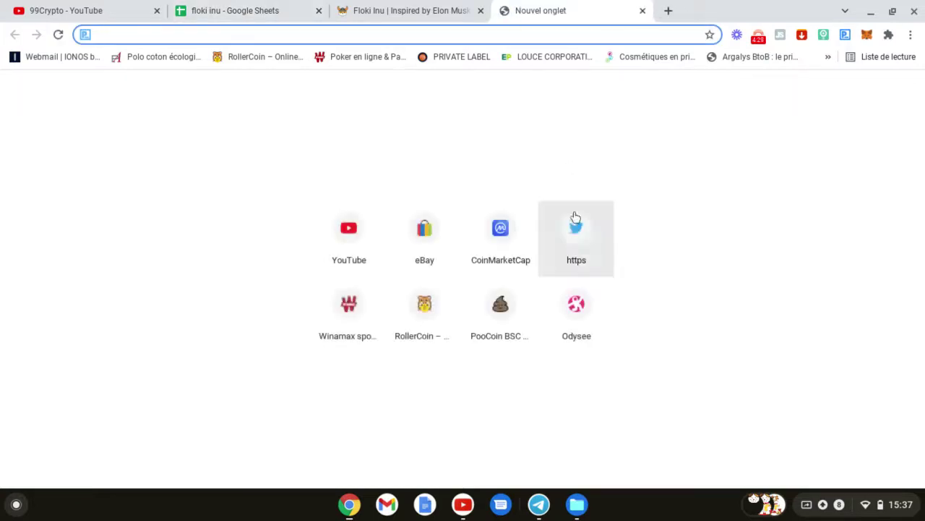
click(499, 250)
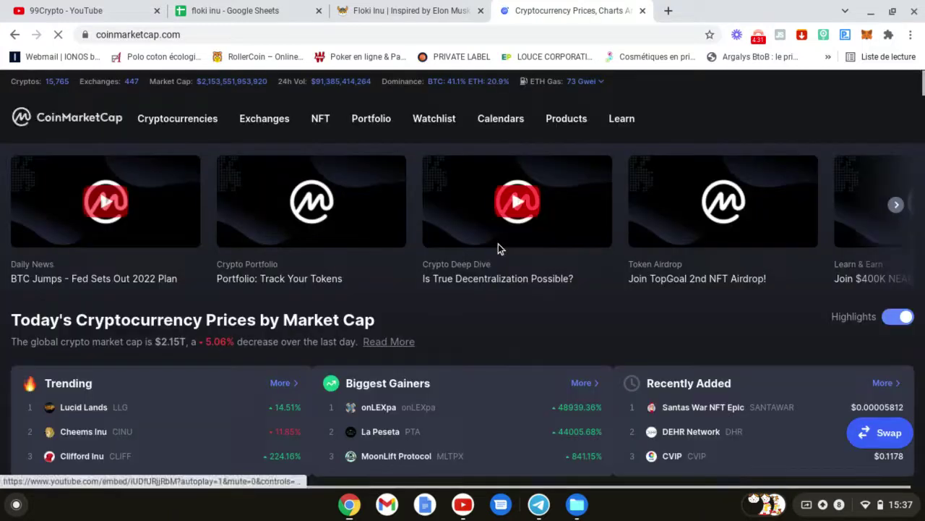
scroll(498, 249, down, 5)
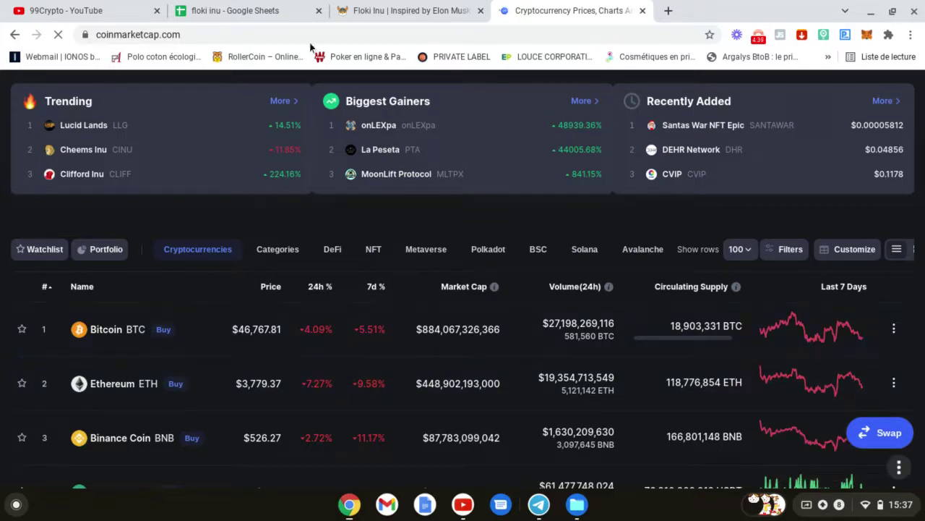
click(252, 15)
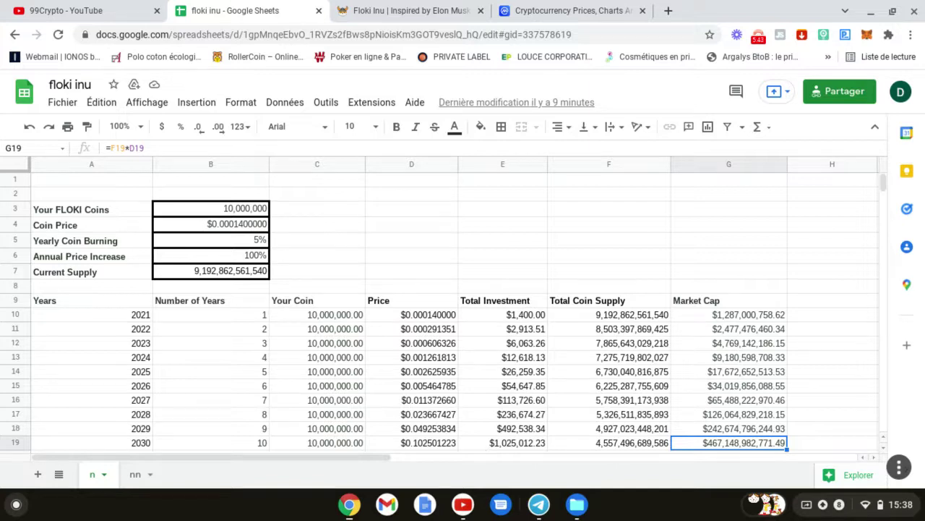
click(514, 446)
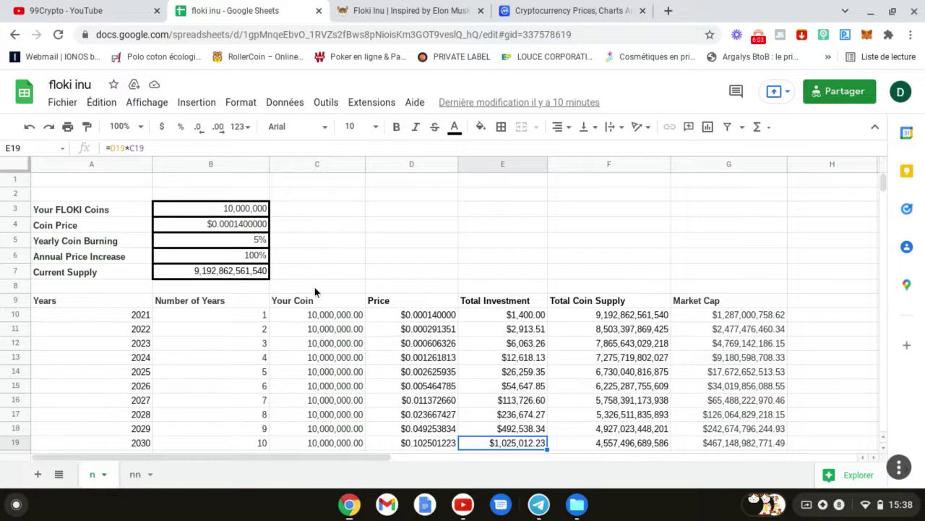
Set the Yearly Coin Burning rate in B5 to 8%.
click(254, 244)
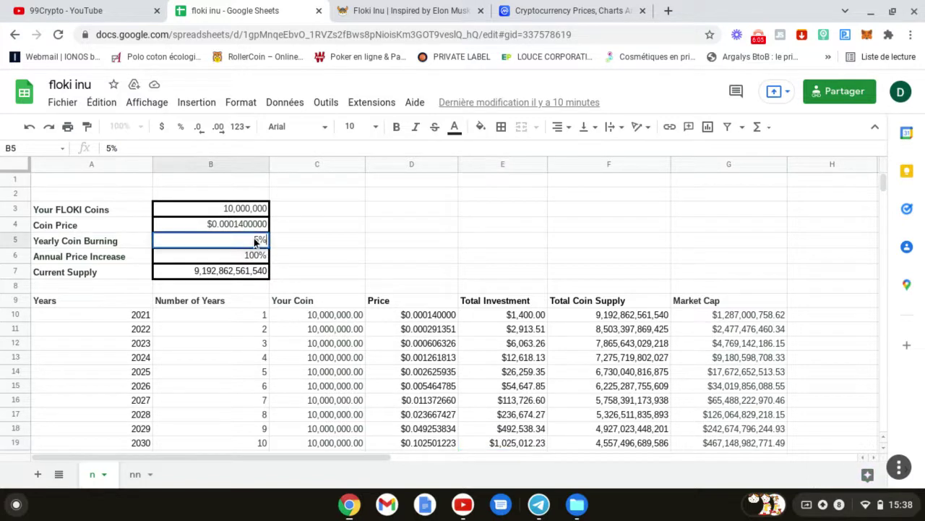
double_click(259, 243)
key(BackSpace)
text(8)
click(248, 260)
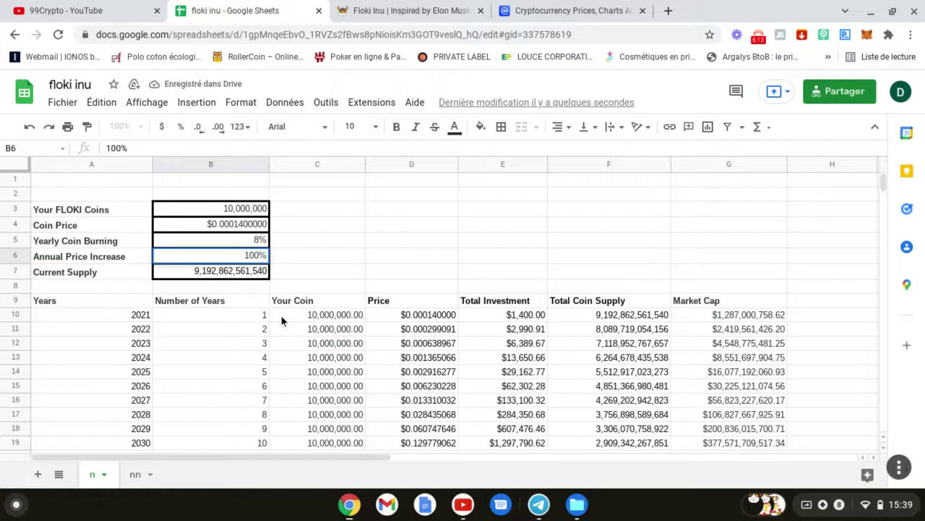
Set the Annual Price Increase in B6 to 300%.
key(Return)
key(Home)
key(Delete)
text(3)
click(335, 285)
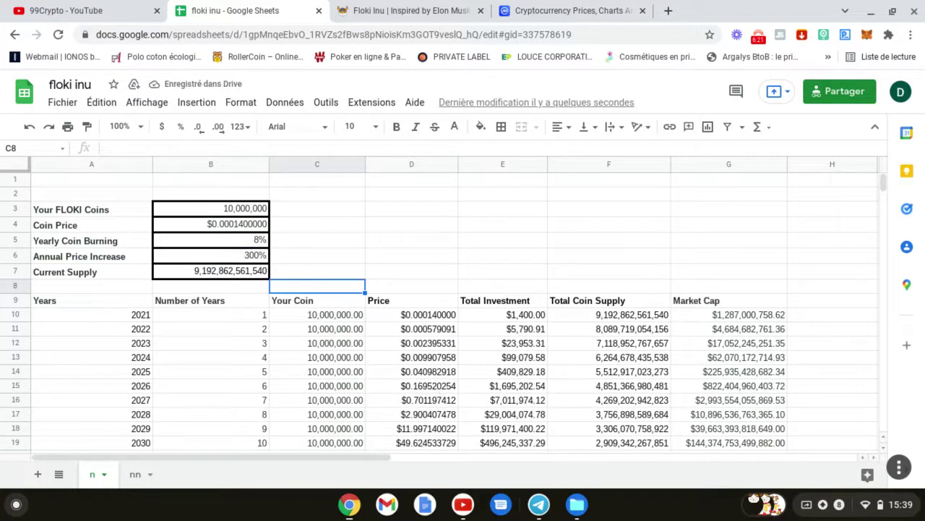
Compare the total investment for 2021 with the one for 2026.
click(503, 386)
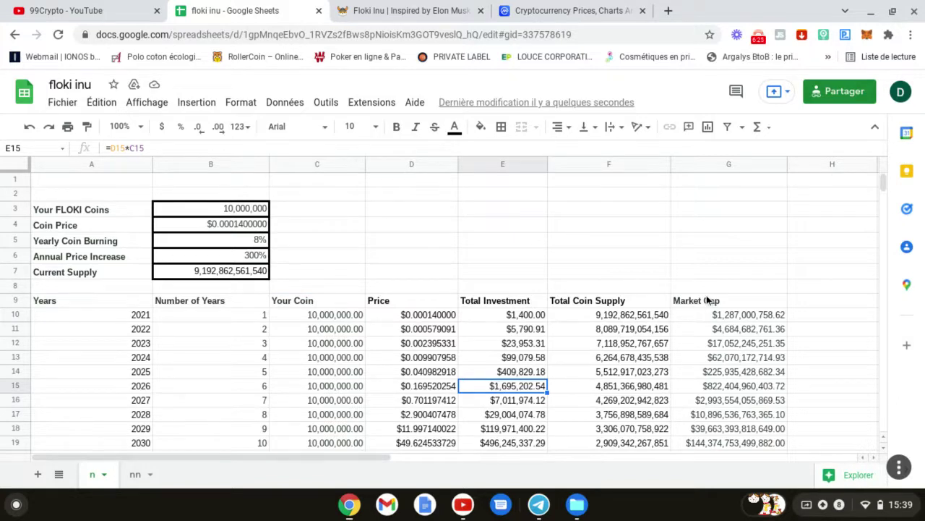
click(538, 322)
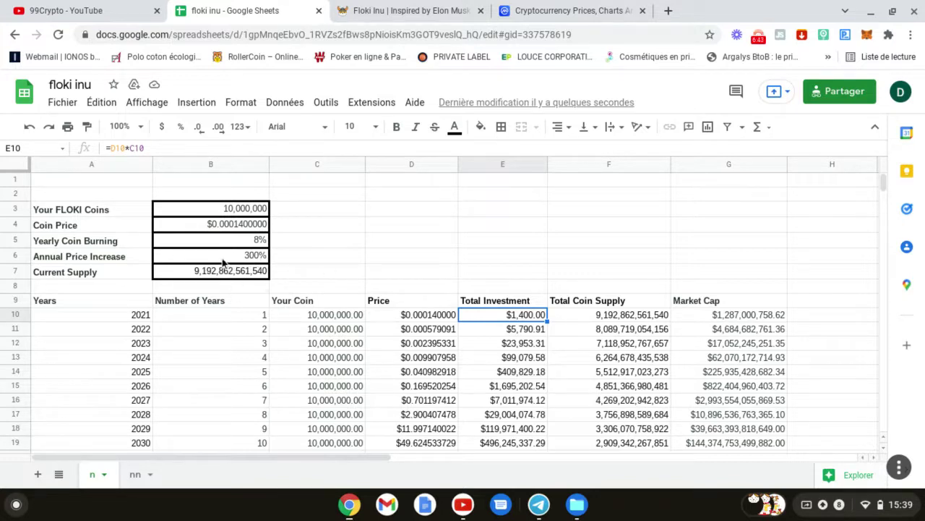
click(522, 386)
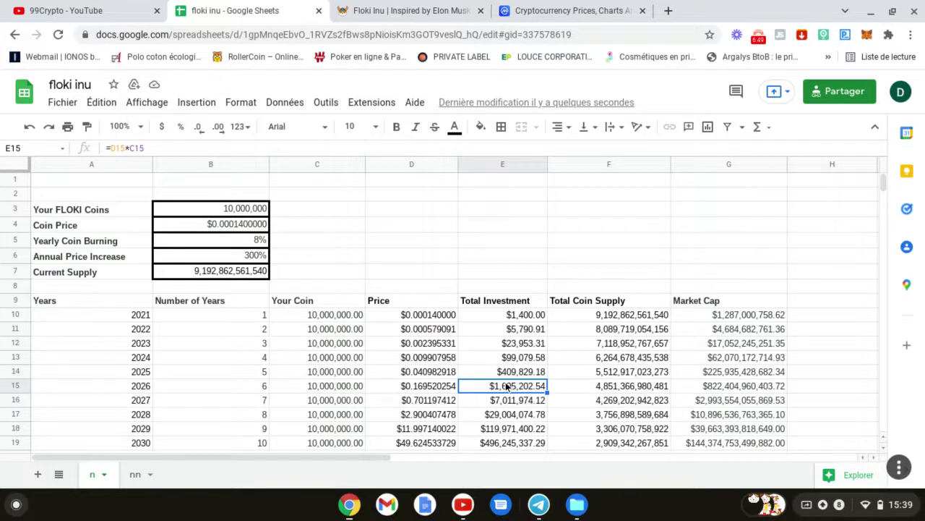
click(502, 318)
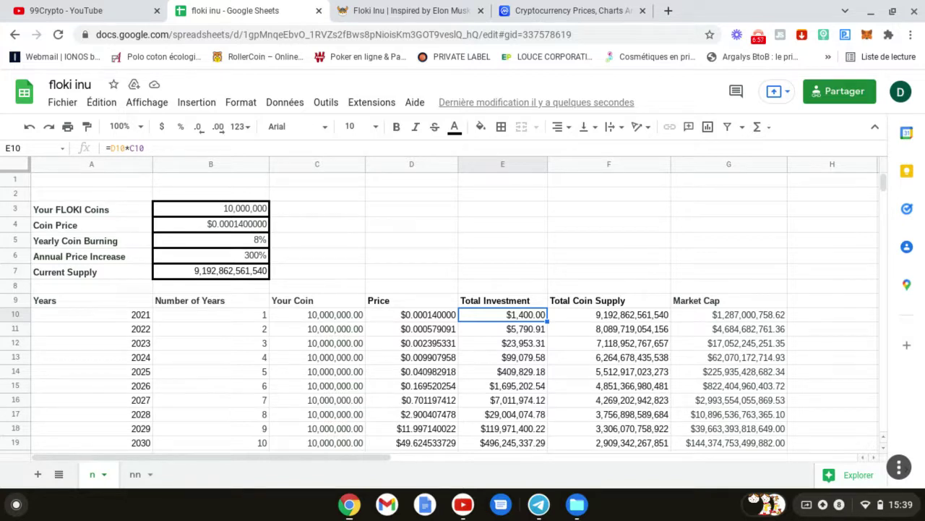
Set the Annual Price Increase in B6 to 100%.
click(253, 259)
double_click(253, 259)
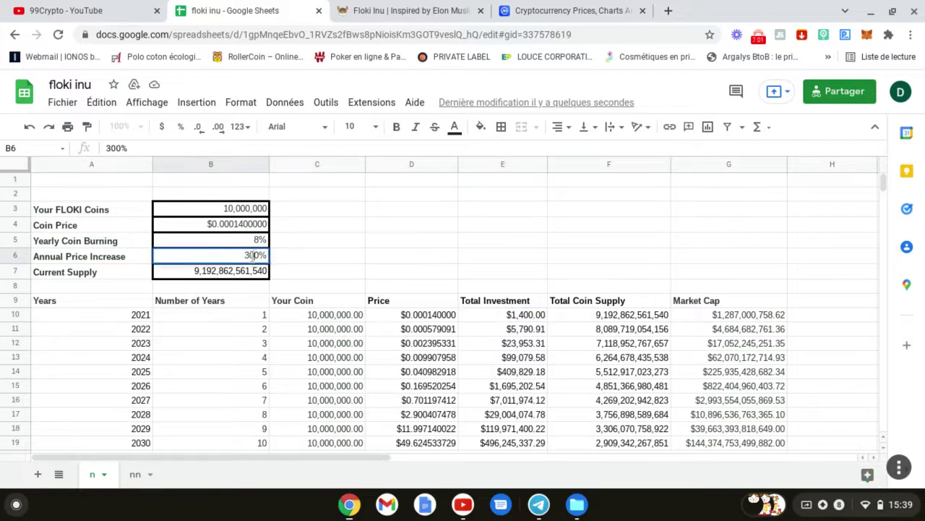
key(BackSpace)
text(10)
key(BackSpace)
Set the Yearly Coin Burning rate in B5 to 5%.
click(259, 241)
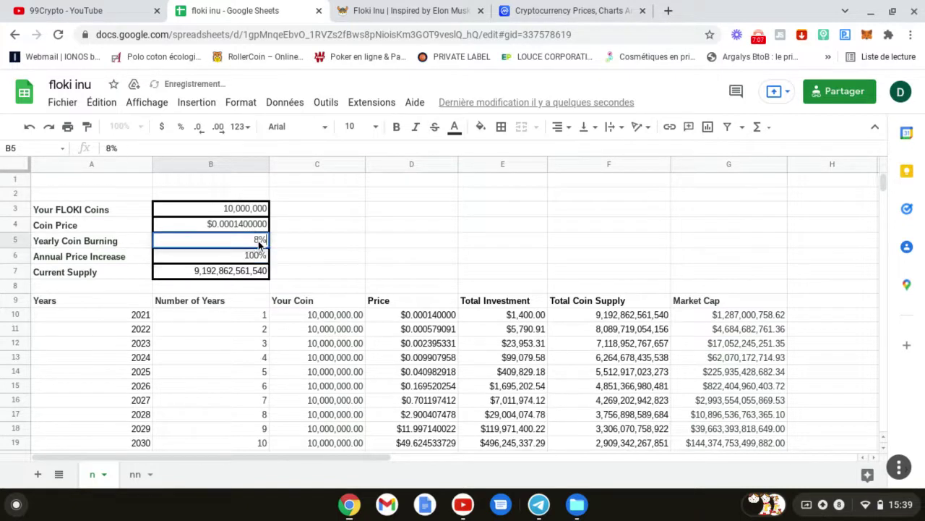
key(BackSpace)
text(5)
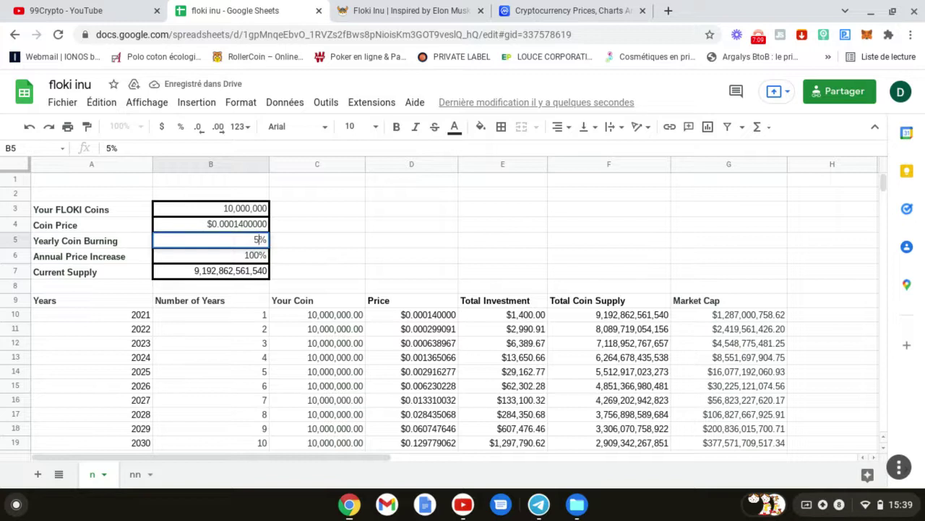
key(Tab)
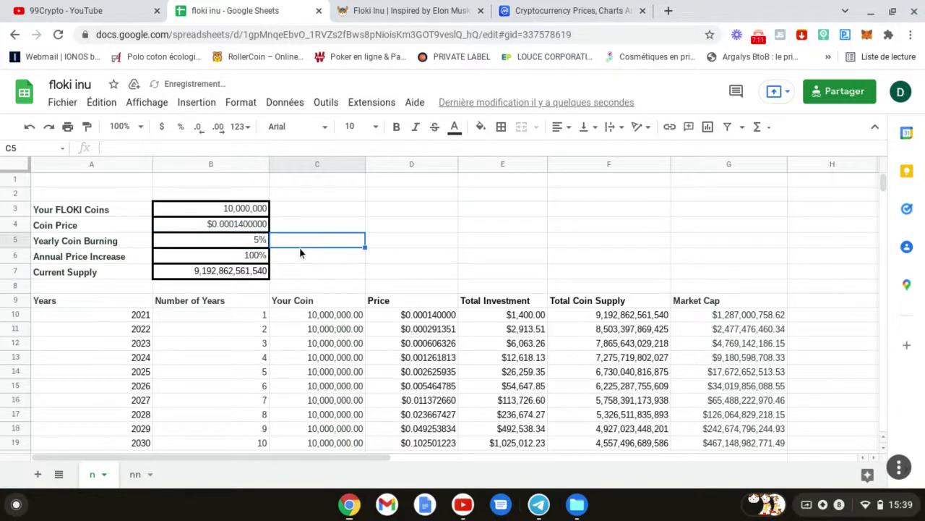
Set Your FLOKI Coins in B3 to 100,000,000.
click(248, 210)
key(Return)
text(00)
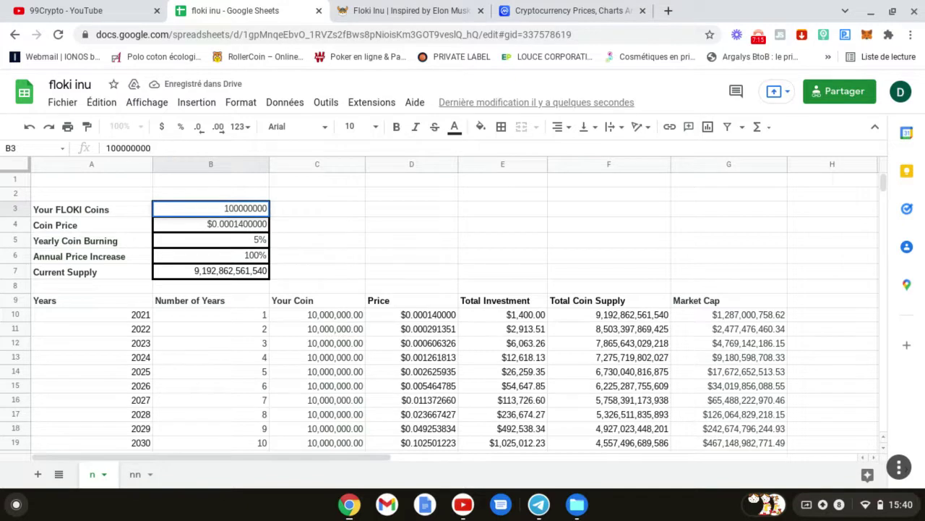
click(409, 234)
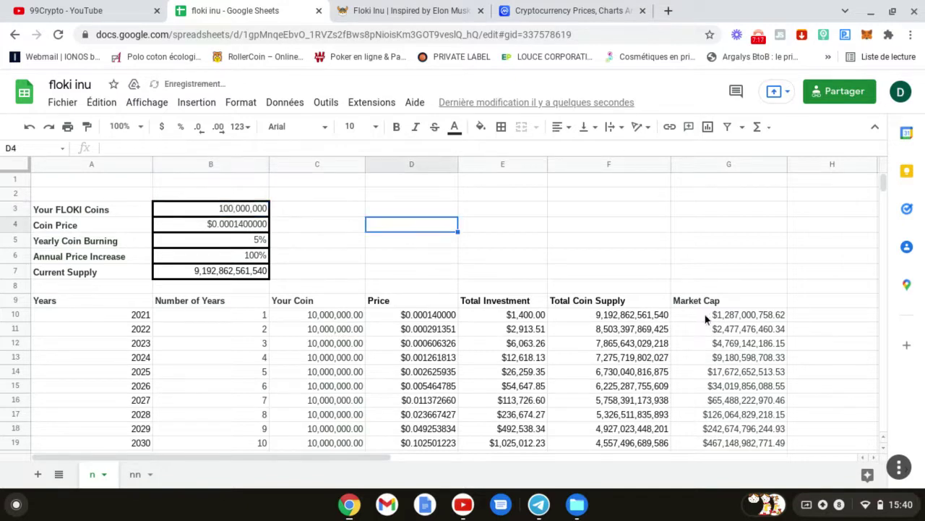
Set the 2021 value in the Your Coin column to 100,000,000 and fill it down through 2030 (C10:C19).
click(355, 315)
click(161, 149)
text(0)
click(384, 288)
click(355, 314)
drag(365, 322, 362, 444)
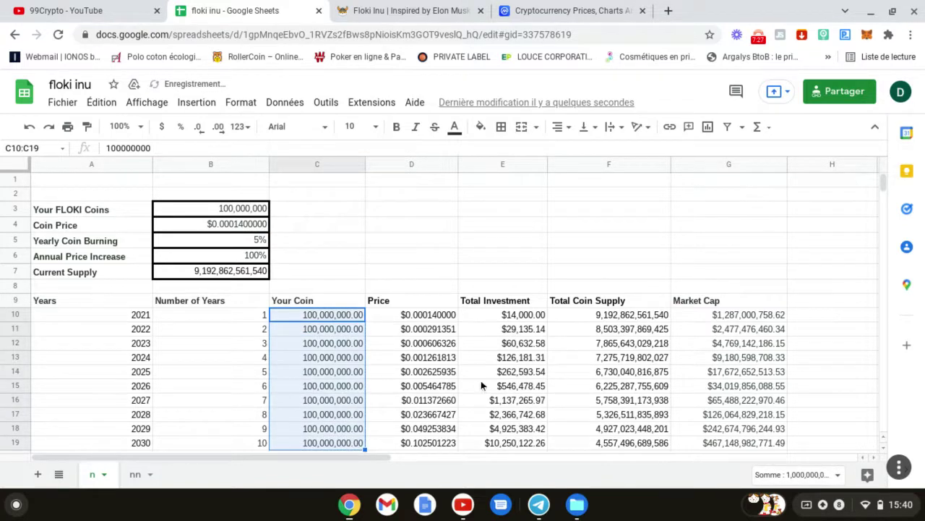
Compare the total investment for 2021 with the one for 2027.
click(529, 402)
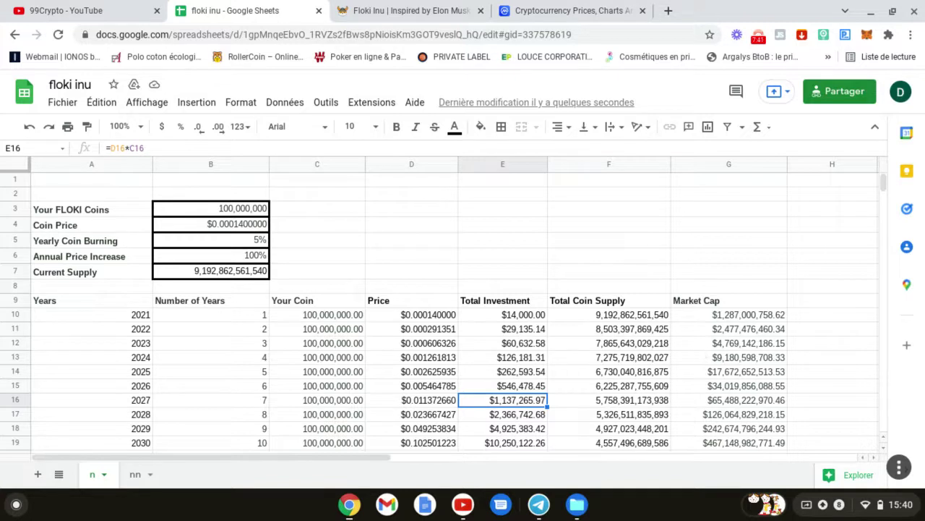
click(502, 329)
click(503, 320)
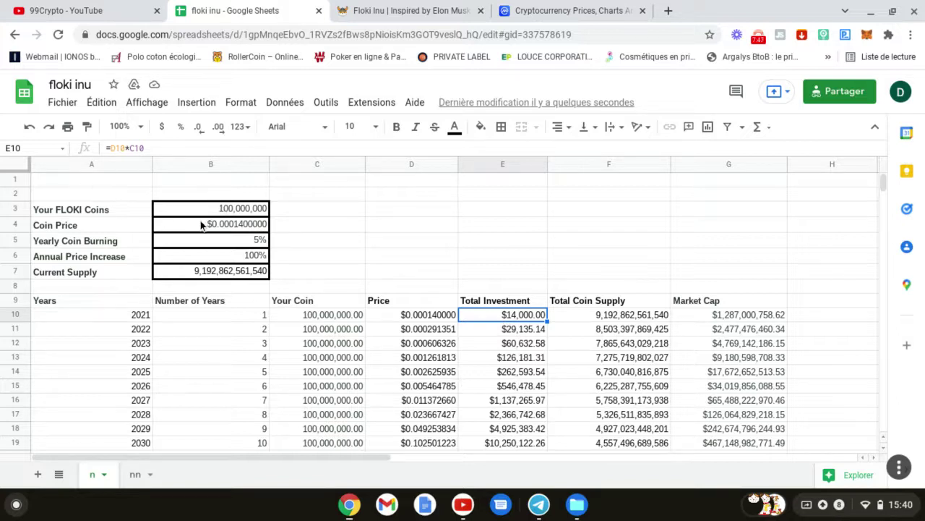
click(526, 400)
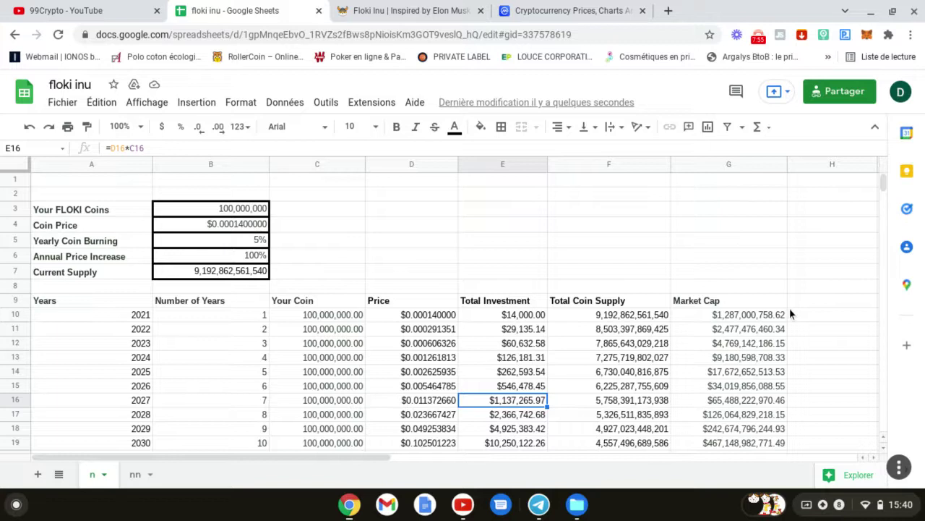
Set Your FLOKI Coins in B3 to 10,000,000.
click(253, 216)
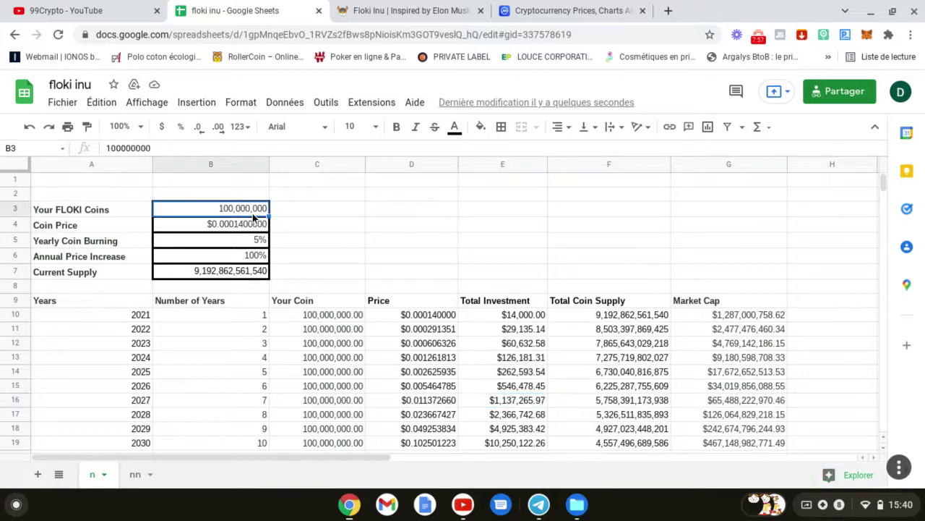
click(200, 149)
key(BackSpace)
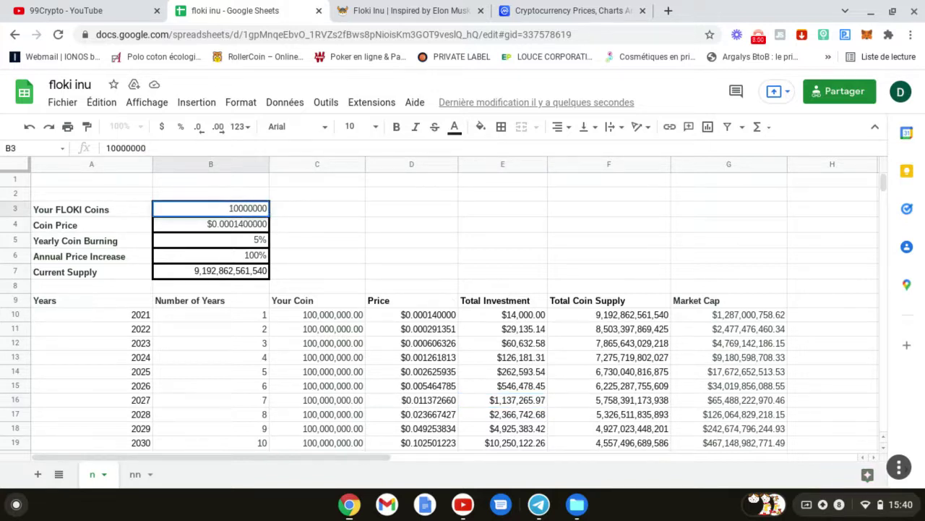
click(374, 244)
Set the 2021 value in the Your Coin column to 10,000,000 and fill it down through 2030 (C10:C19).
click(316, 315)
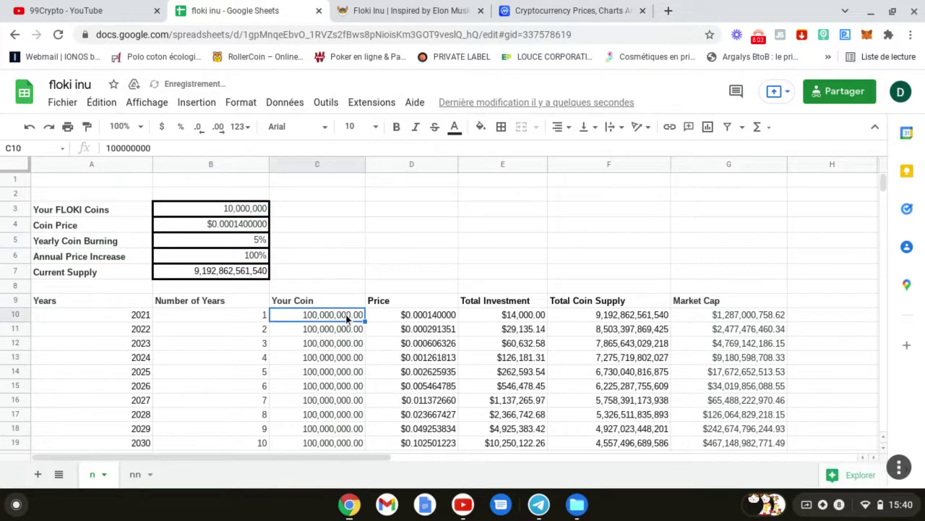
click(196, 146)
key(BackSpace)
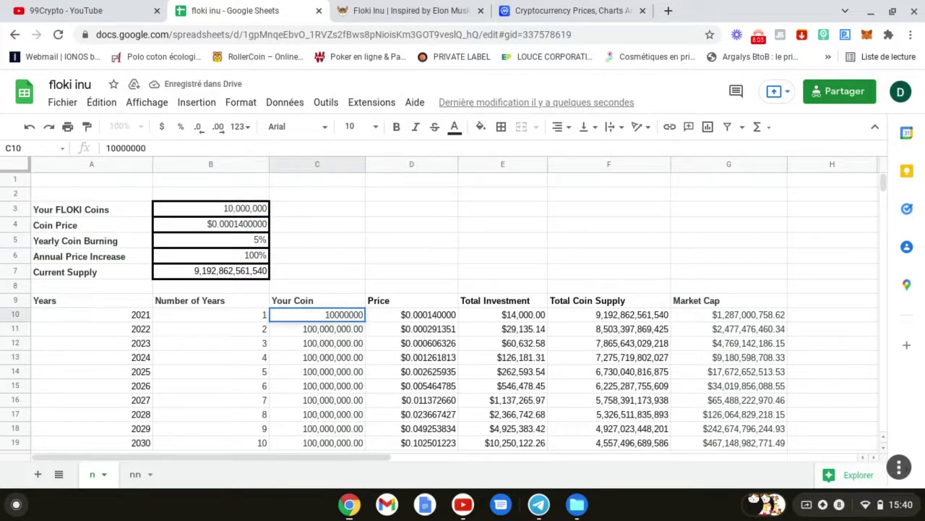
click(333, 344)
click(346, 316)
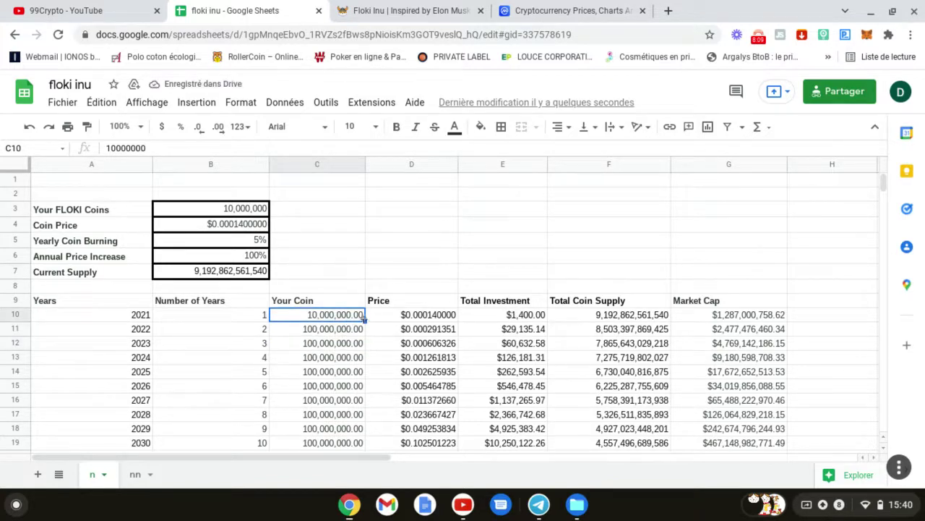
drag(365, 321, 365, 445)
Check the 2030 total investment in the spreadsheet and switch to the 99Crypto YouTube channel page.
click(500, 443)
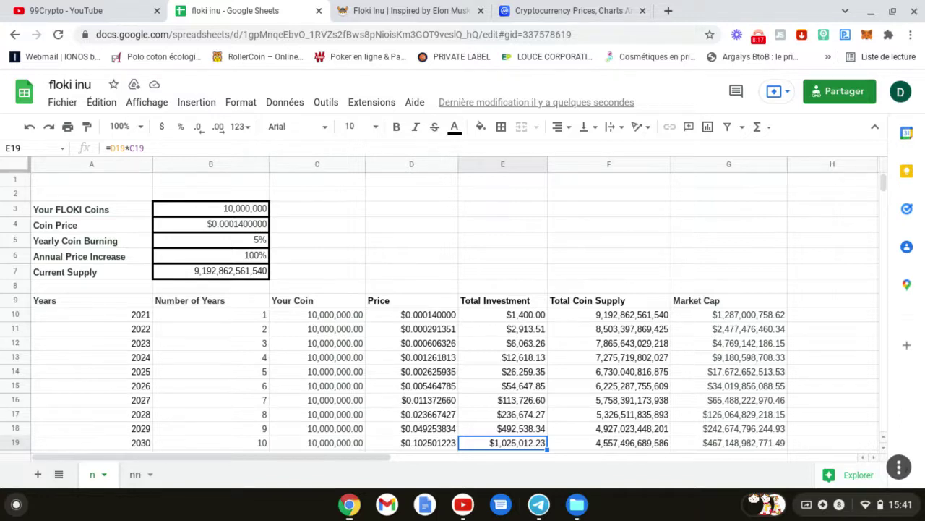
click(496, 244)
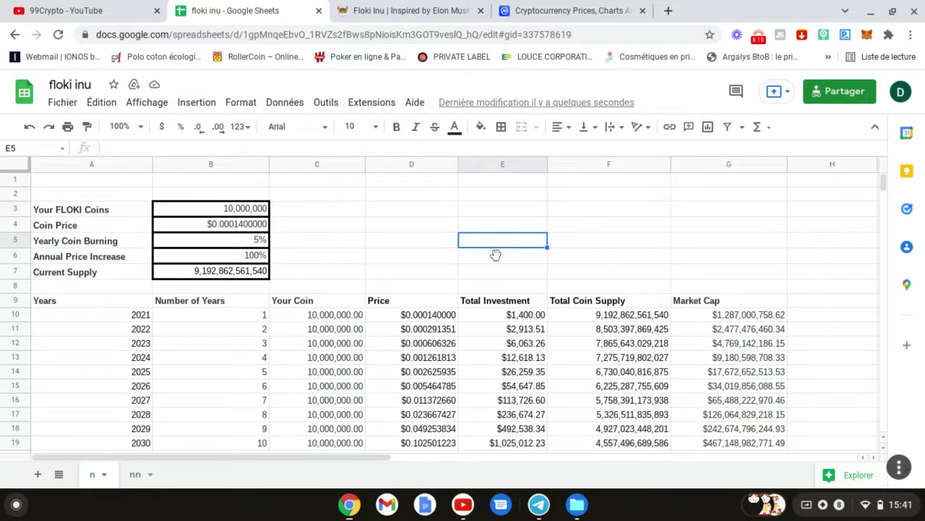
click(64, 8)
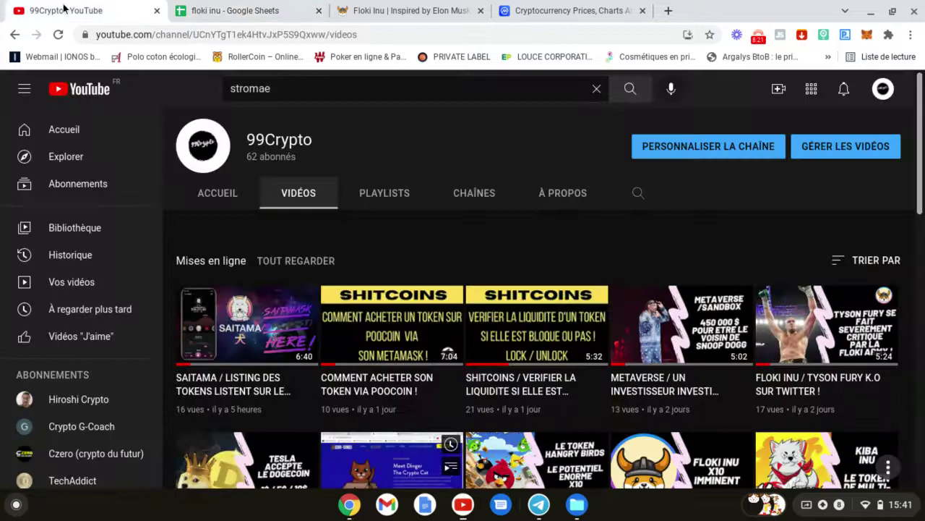